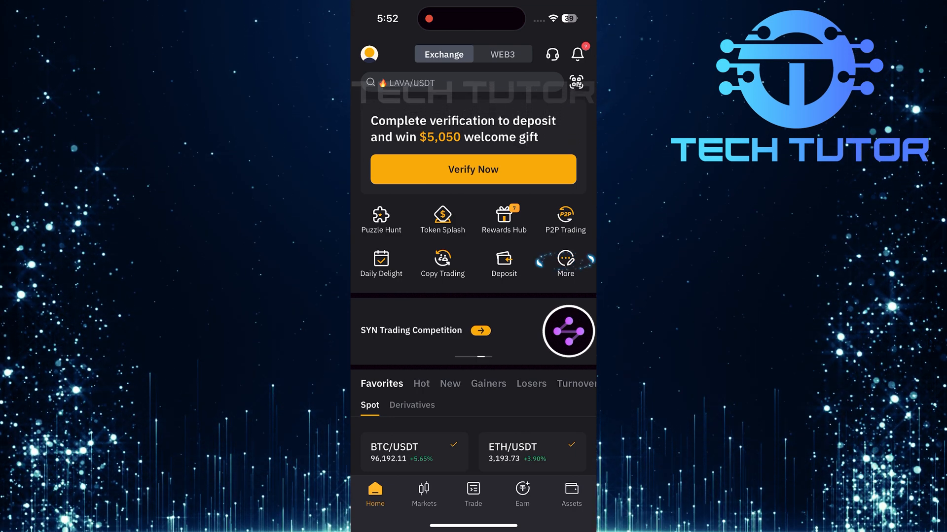
Step: Search the full services list for 'buy crypto'
click(565, 263)
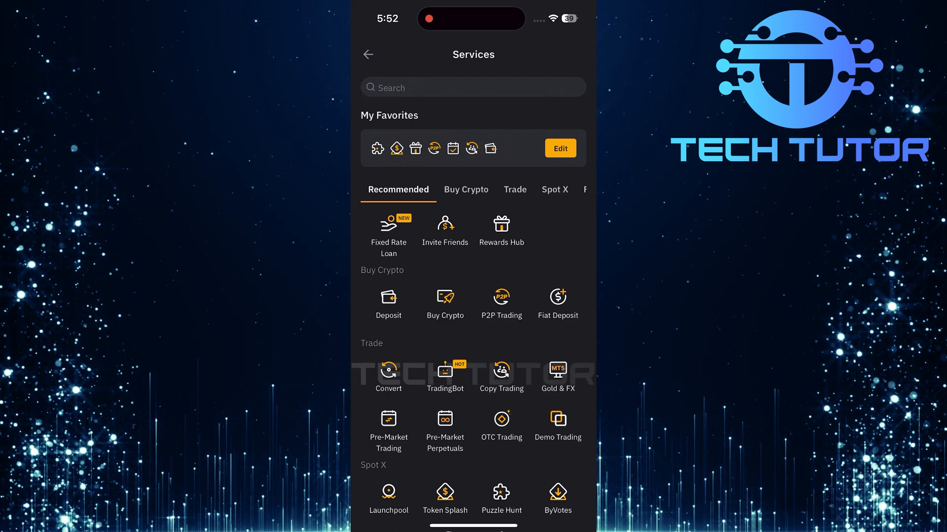
click(473, 88)
text(buy )
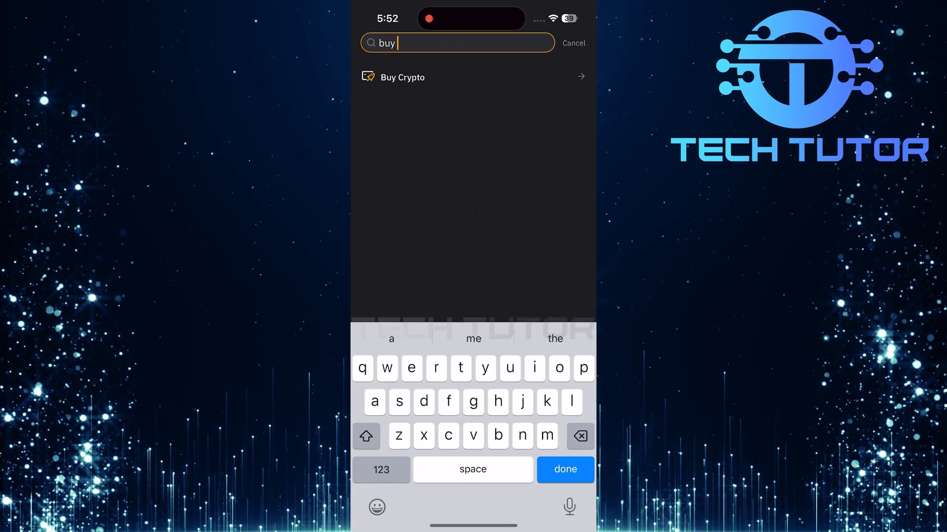
text(crypto)
click(565, 469)
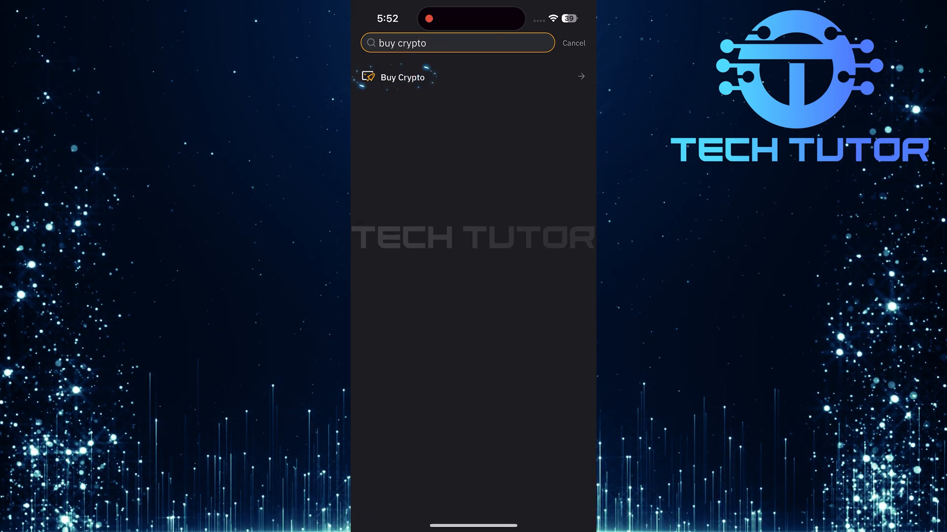
Step: Enter the Buy Crypto service and search the coin list for USDT
click(402, 76)
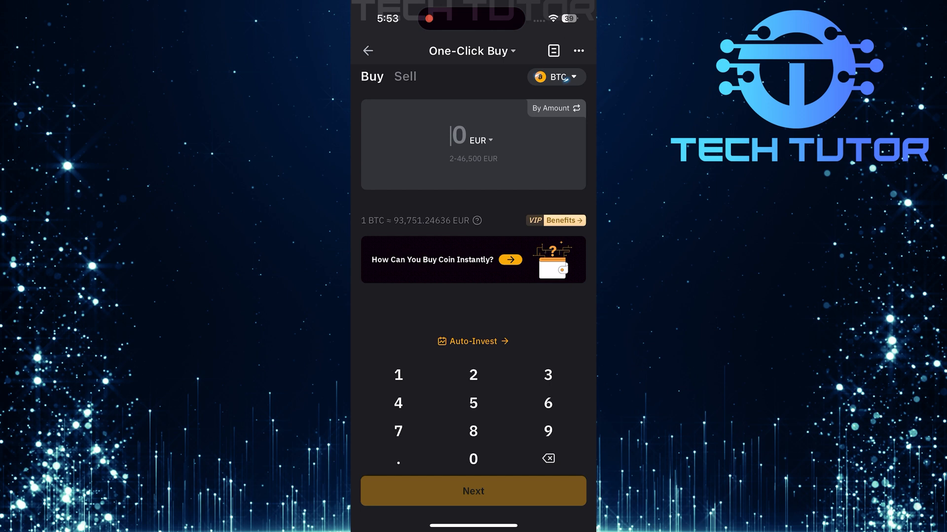
click(557, 77)
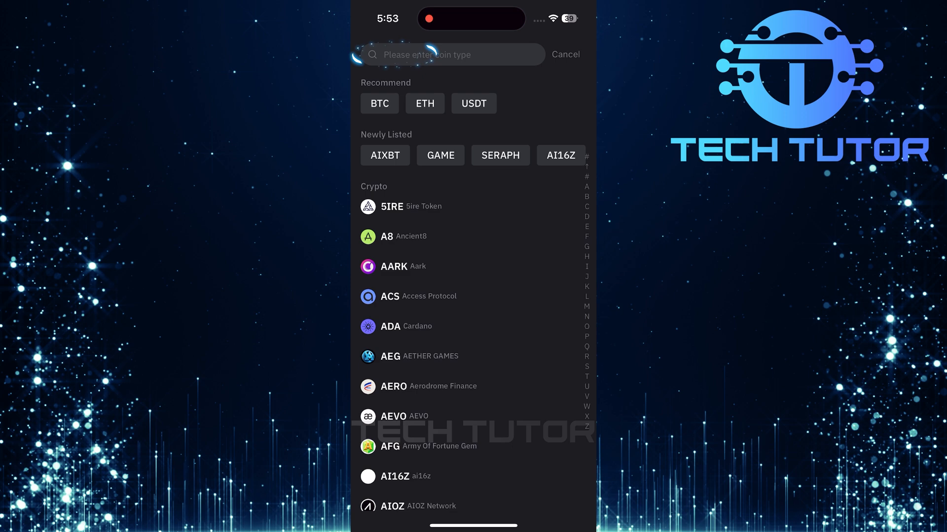
click(444, 54)
text(USDT)
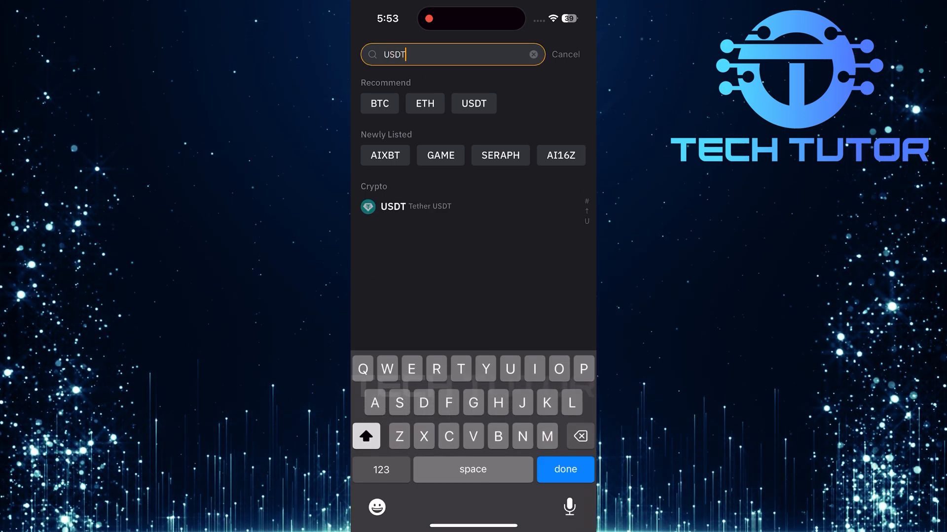
click(565, 469)
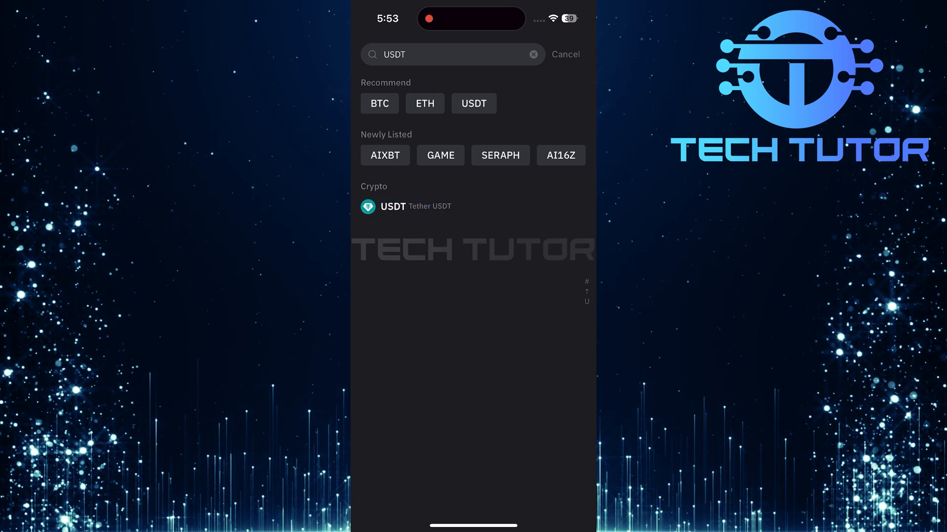
Step: Choose USDT as the coin and search the fiat currency list for USD
click(393, 207)
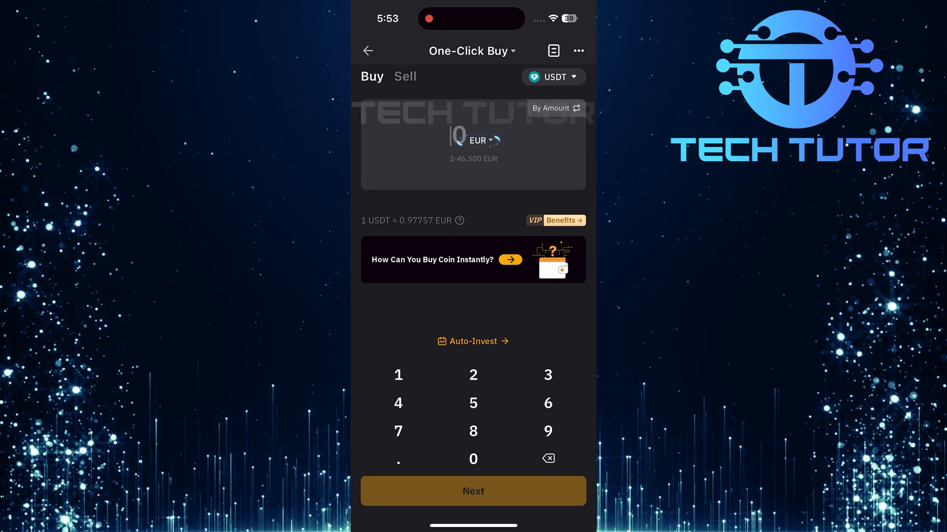
click(479, 140)
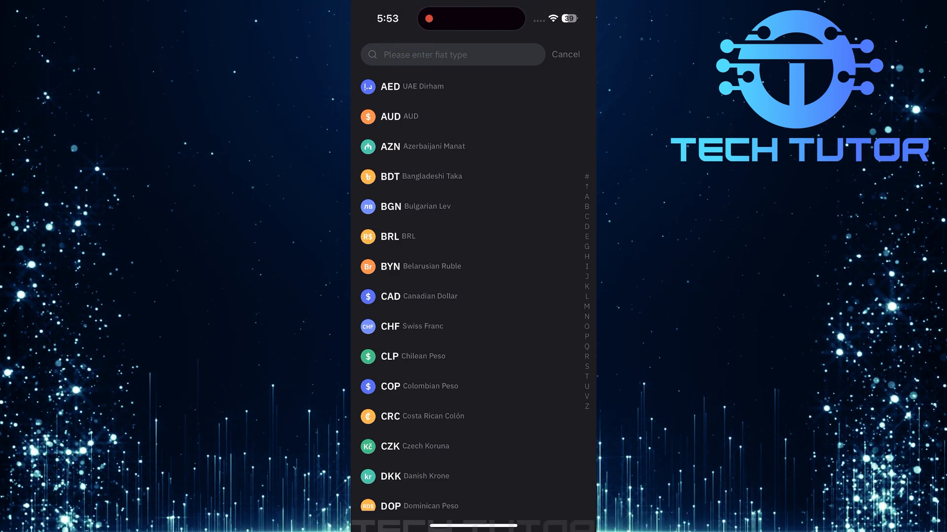
click(453, 54)
text(USD)
key(Return)
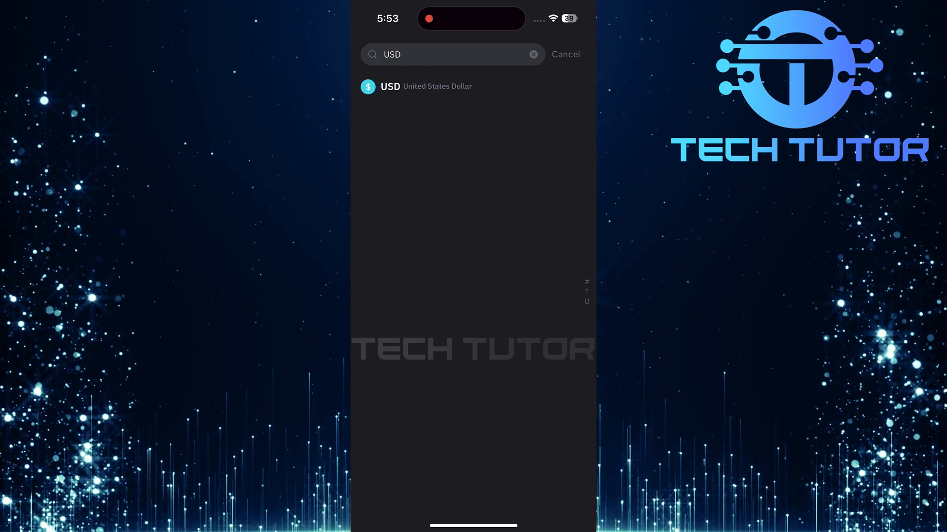
Step: Pay in USD, enter a 10 USD amount and continue with Next
click(414, 86)
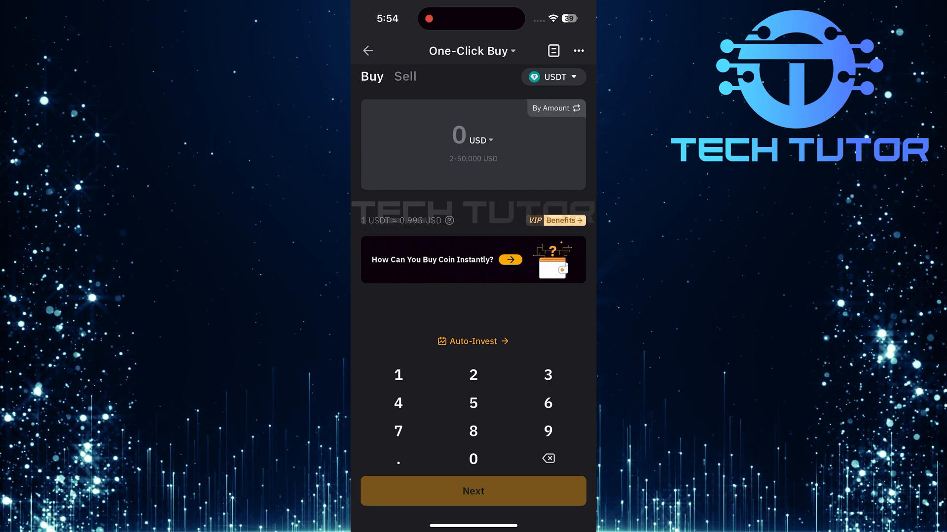
click(398, 375)
click(473, 459)
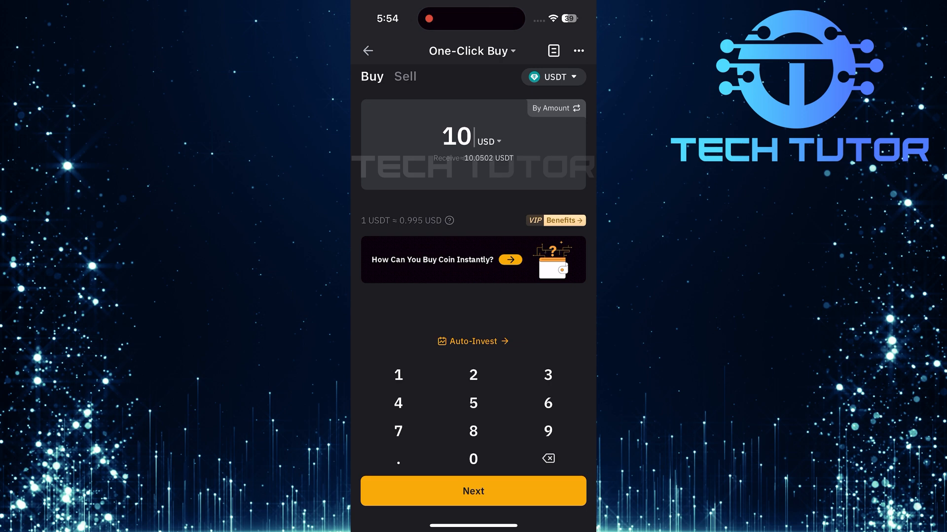
click(474, 491)
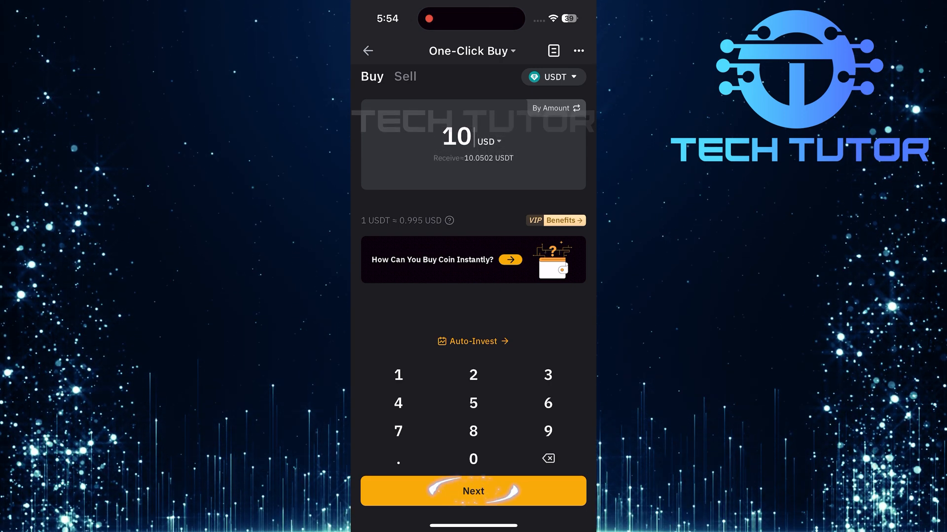